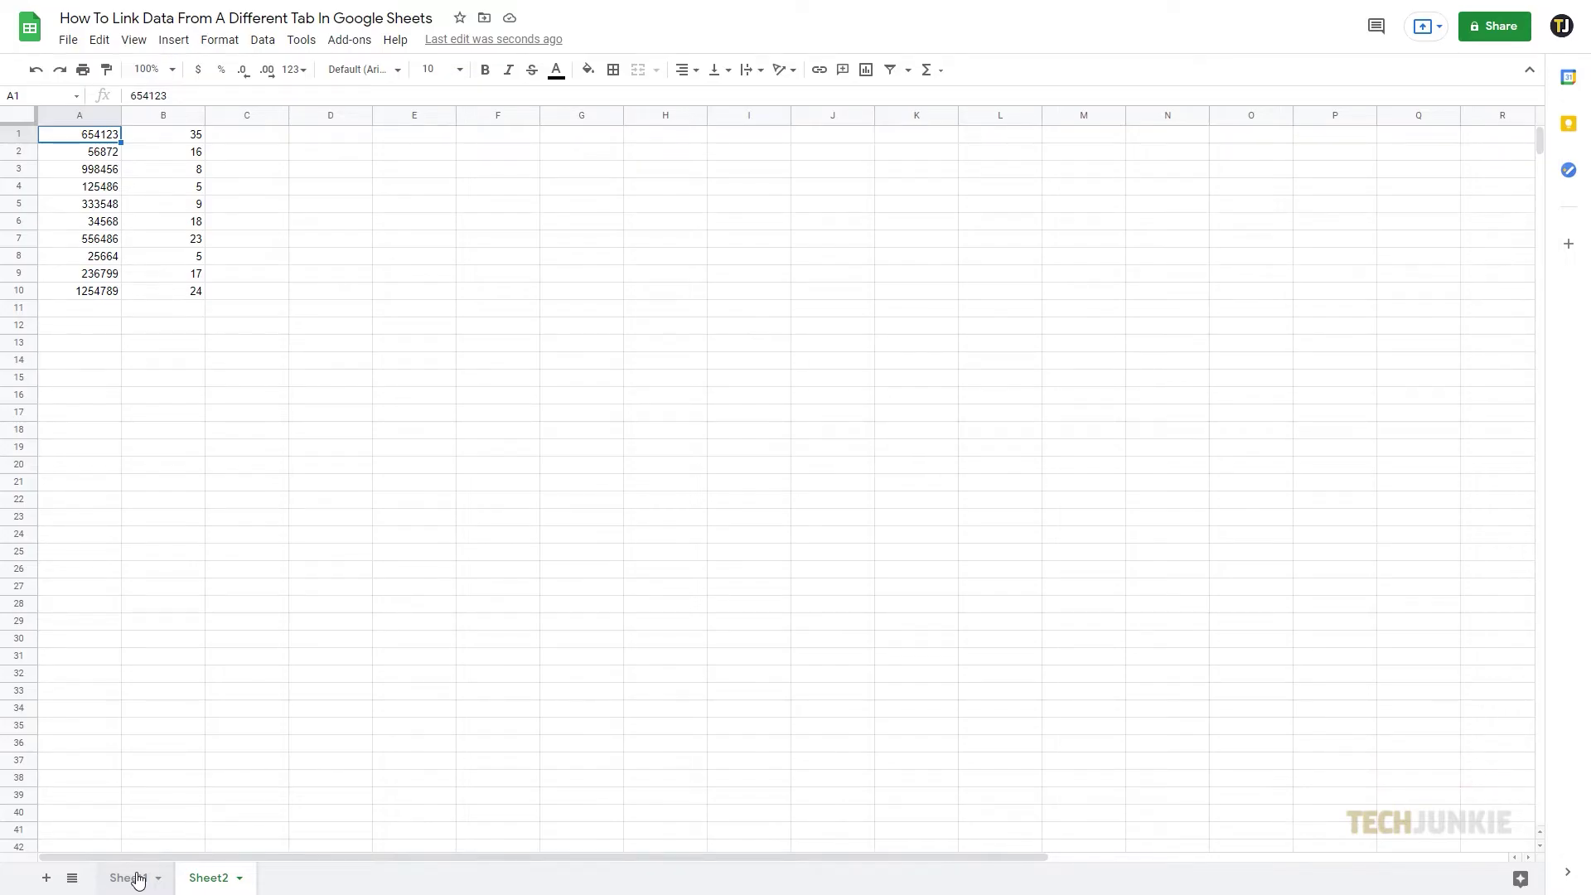
# On Sheet1, link cell A1 to Sheet2!A1 so it shows 654123
pyautogui.click(137, 878)
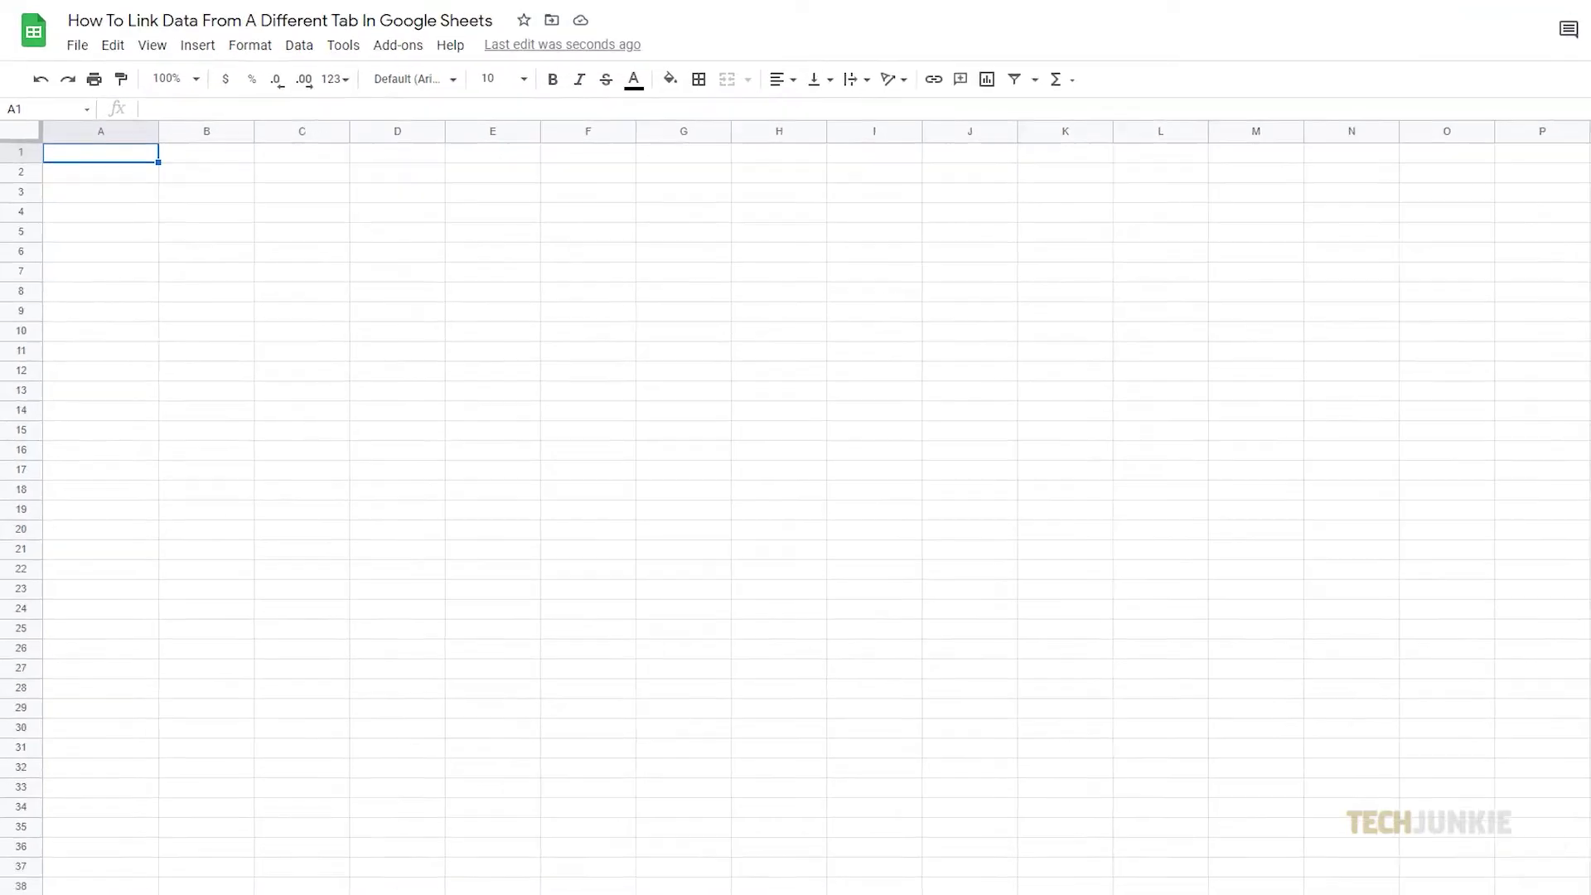
pyautogui.write('=')
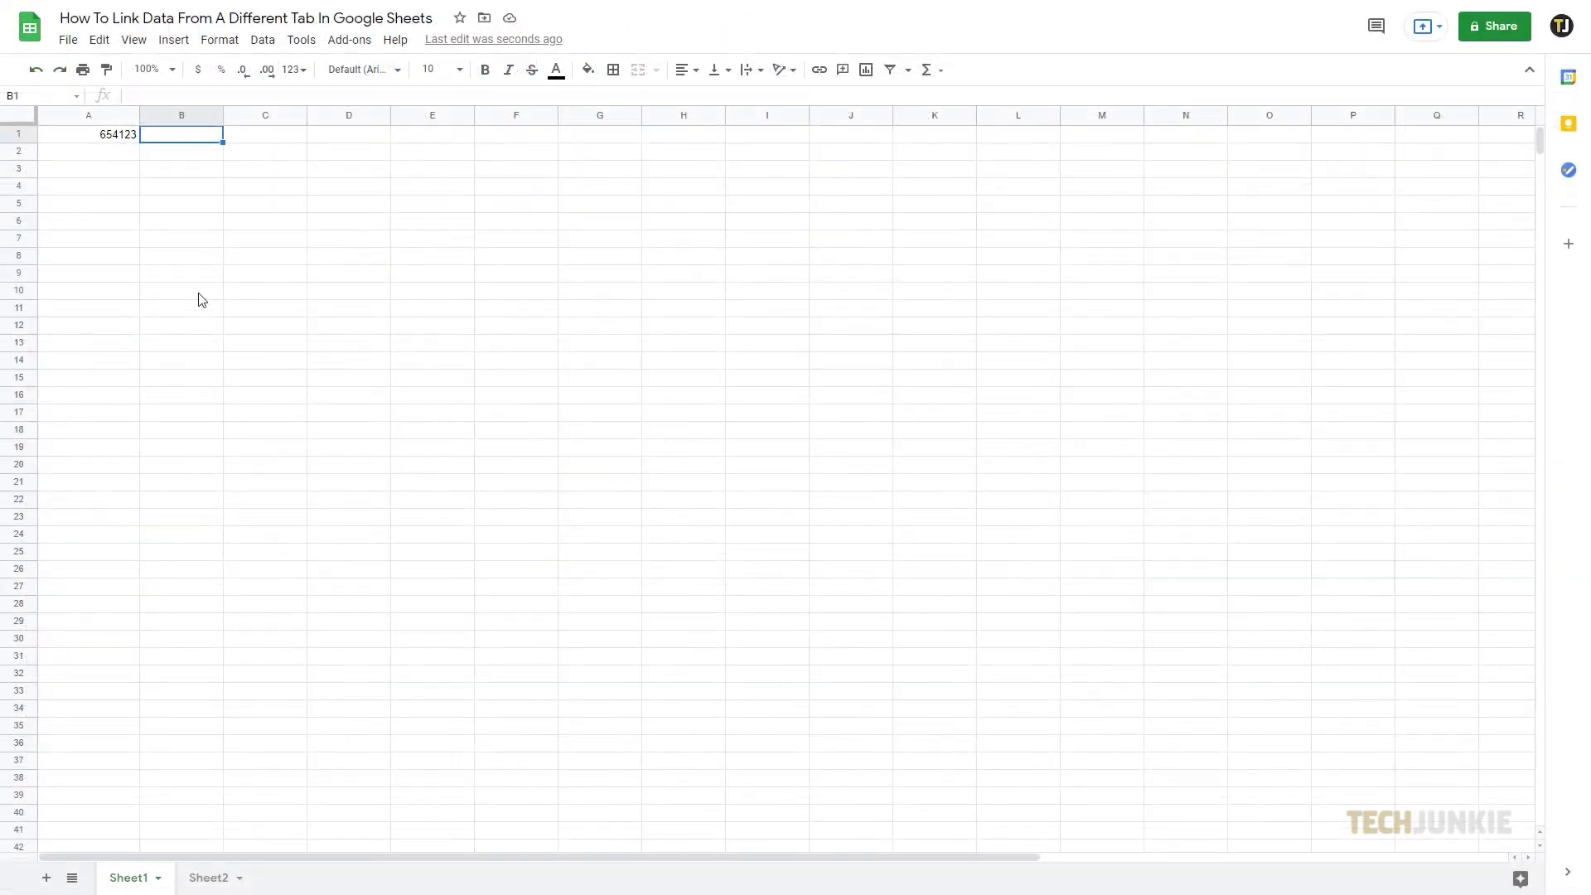
pyautogui.write("='Sheet2'!")
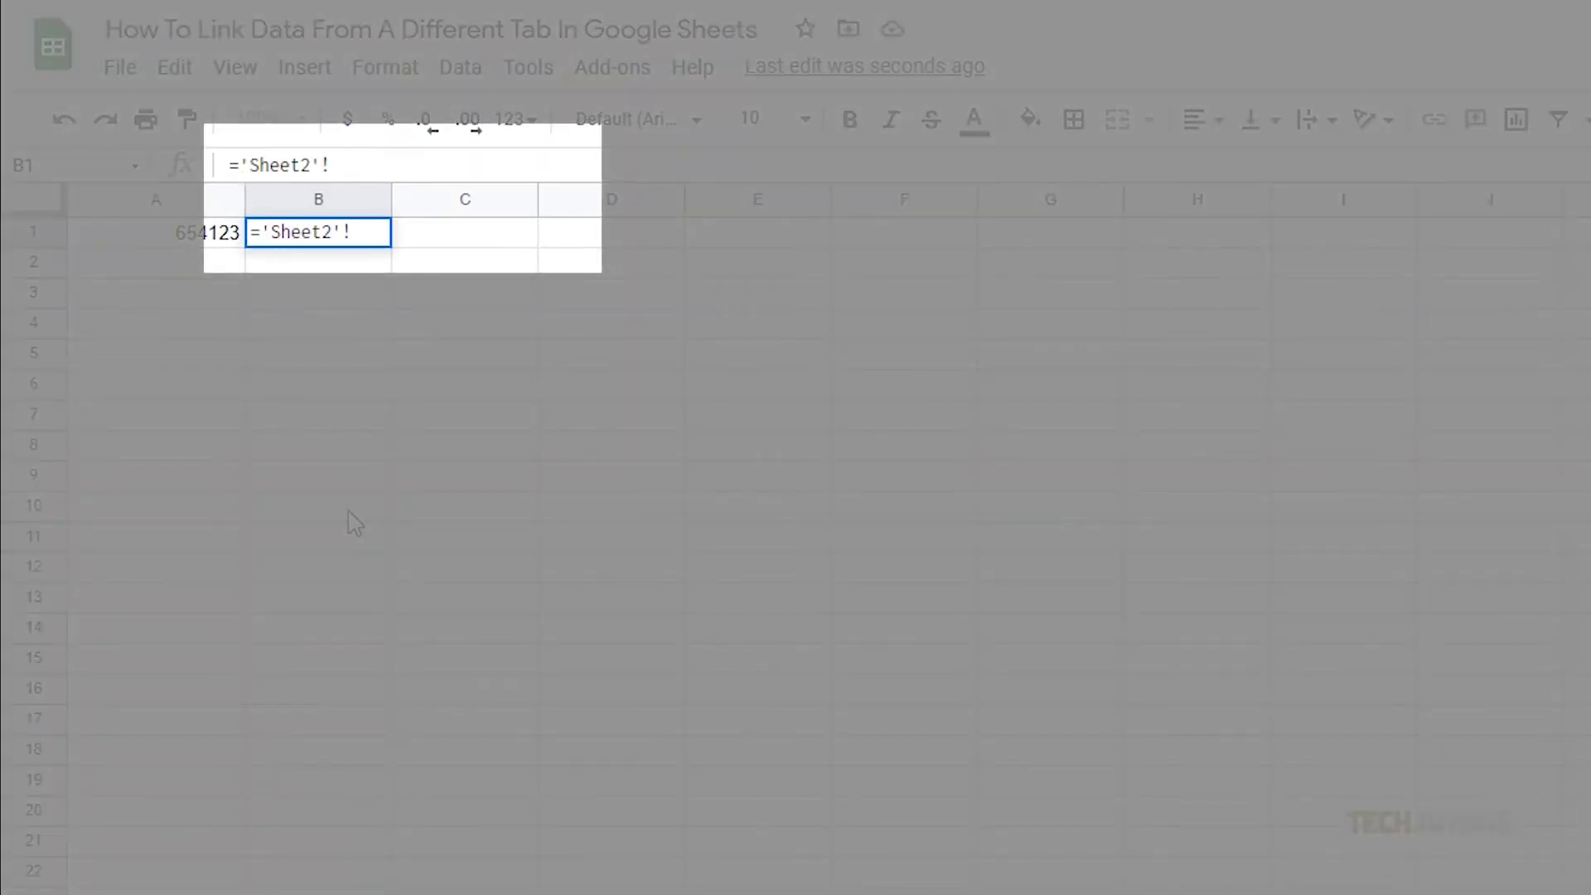
pyautogui.write('B1:B10')
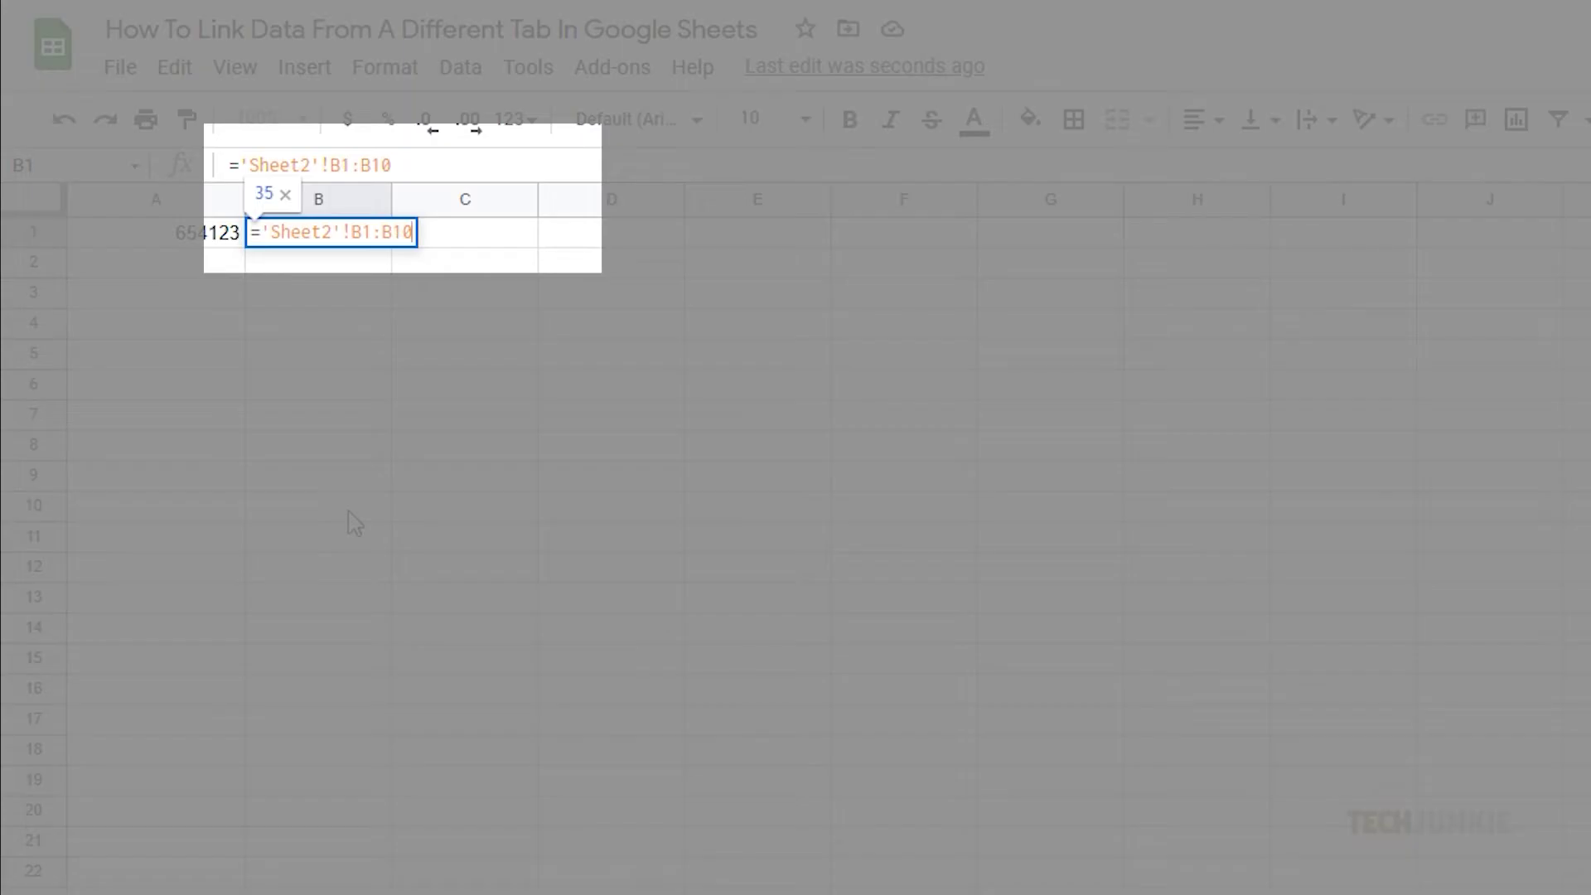
# Turn ='Sheet2'!B1:B10 into an array formula in B1 and fill A1 down to A10
pyautogui.hotkey('ctrl', 'shift', 'Return')
pyautogui.press('Return')
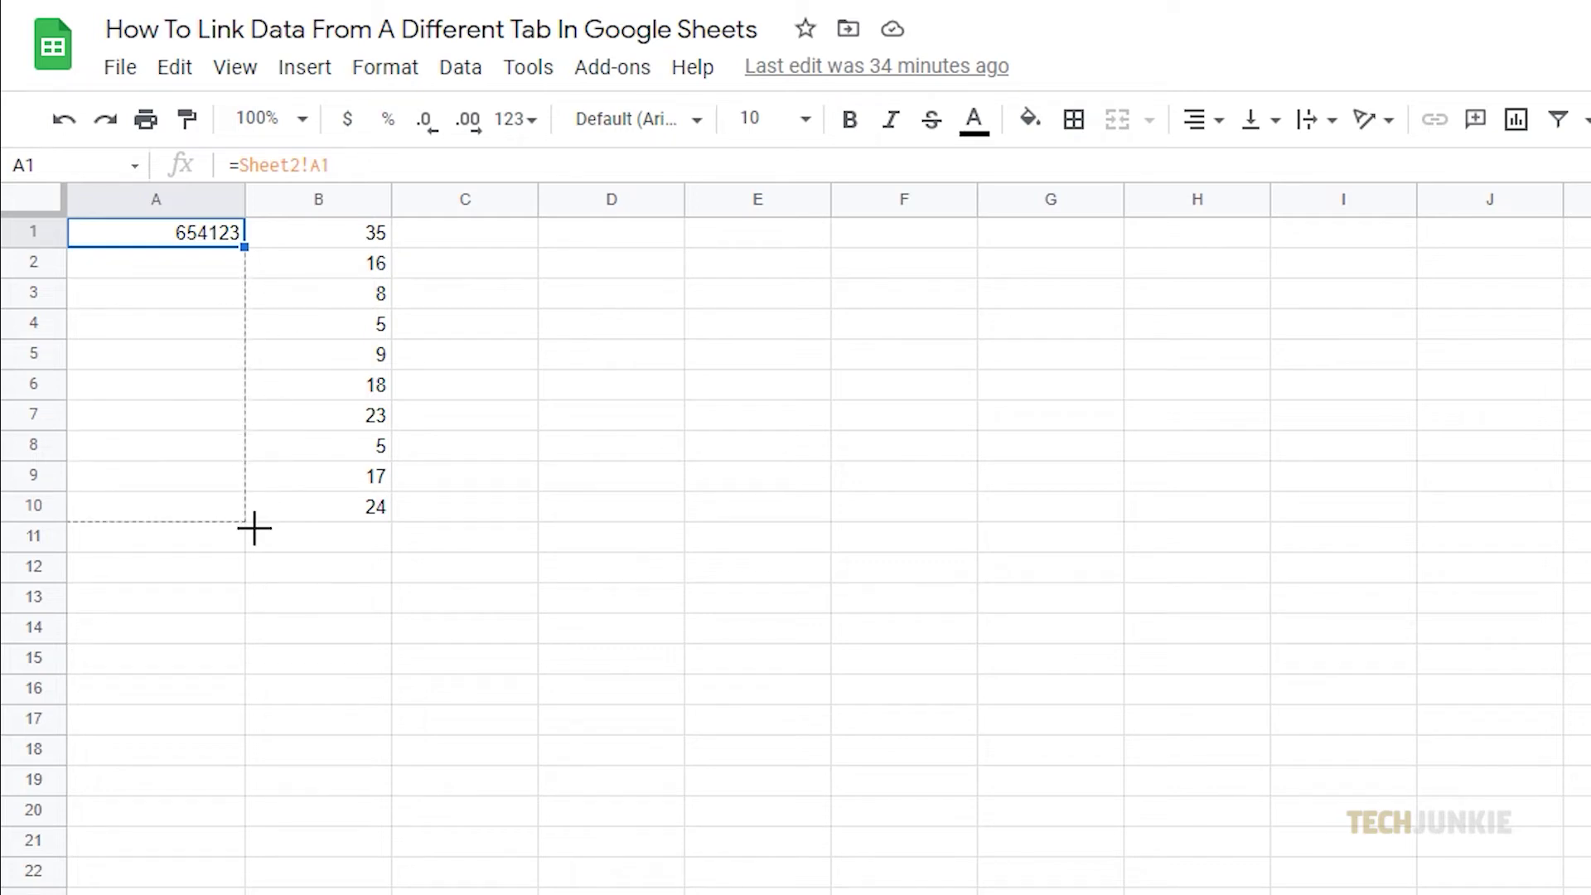
pyautogui.moveTo(244, 246); pyautogui.dragTo(245, 507)
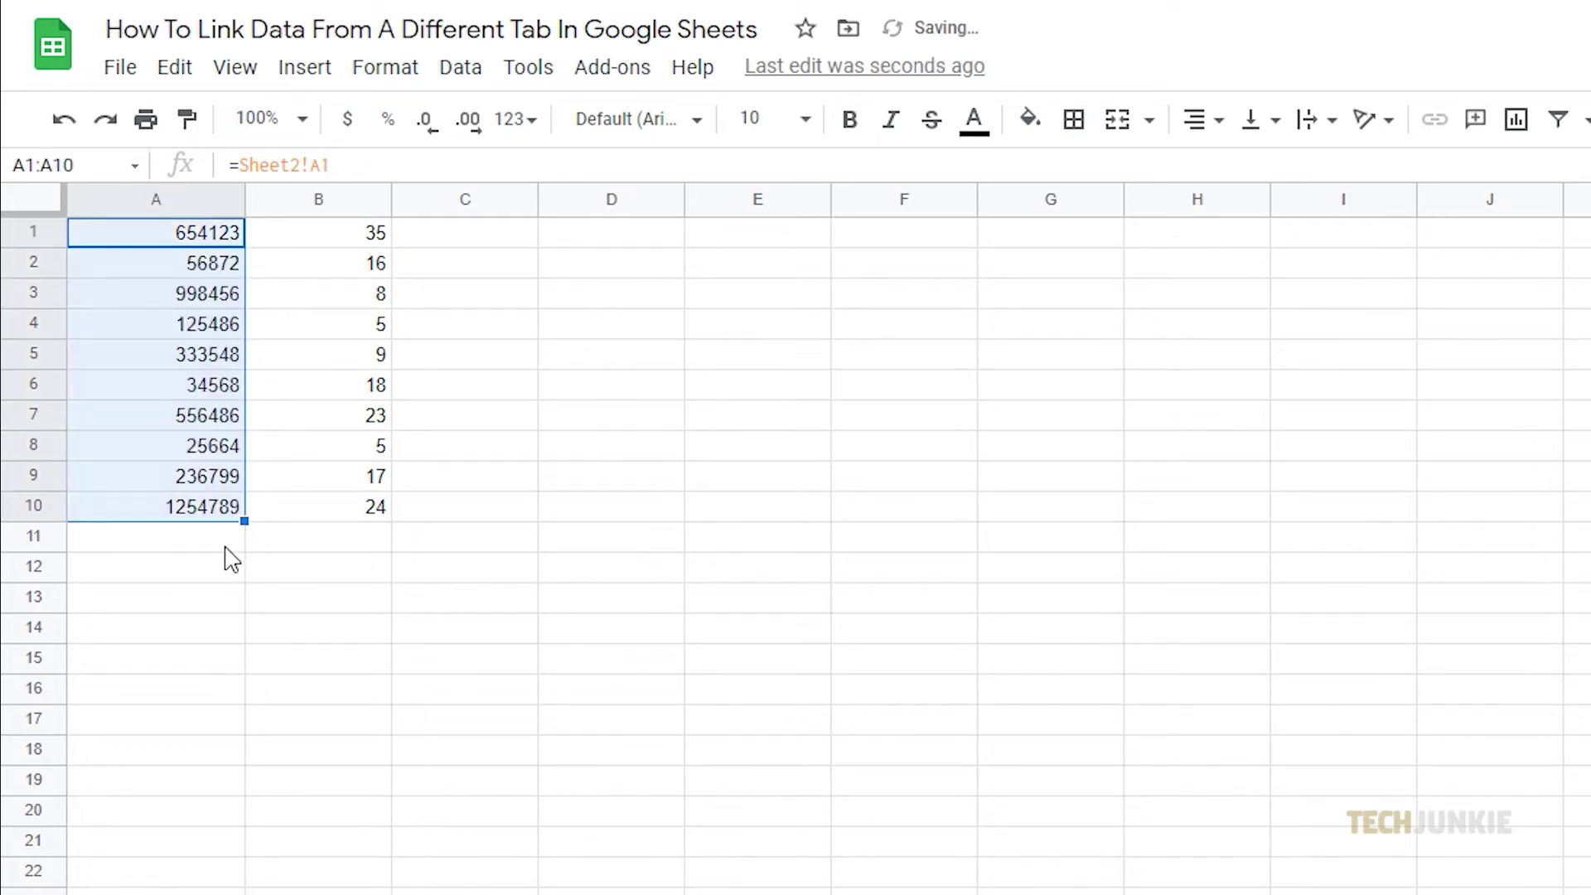
pyautogui.click(231, 545)
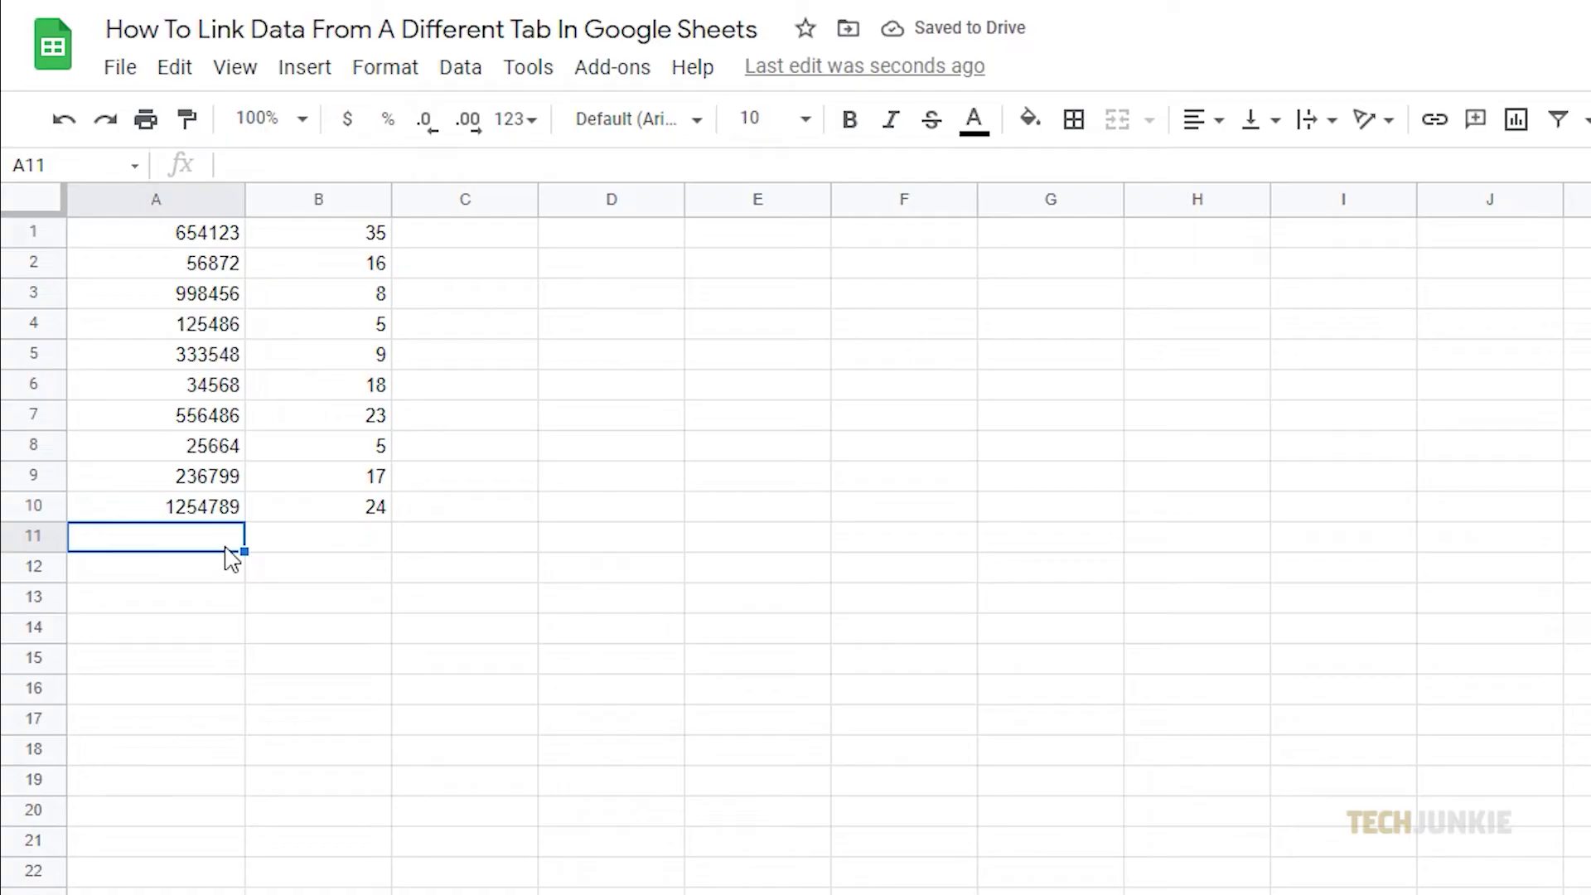